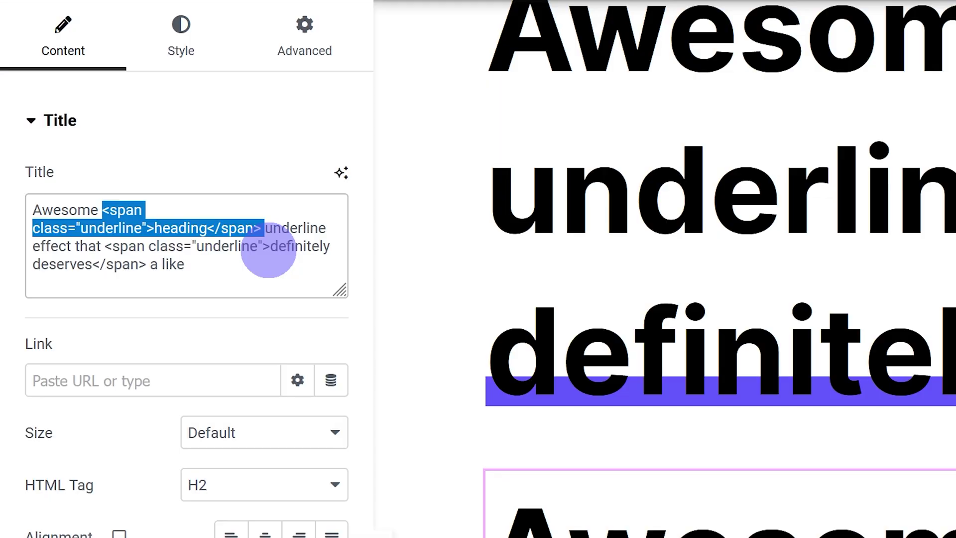
- Inspect the span class markup around 'heading' and 'definitely deserves' in the title
drag(154, 228, 99, 210)
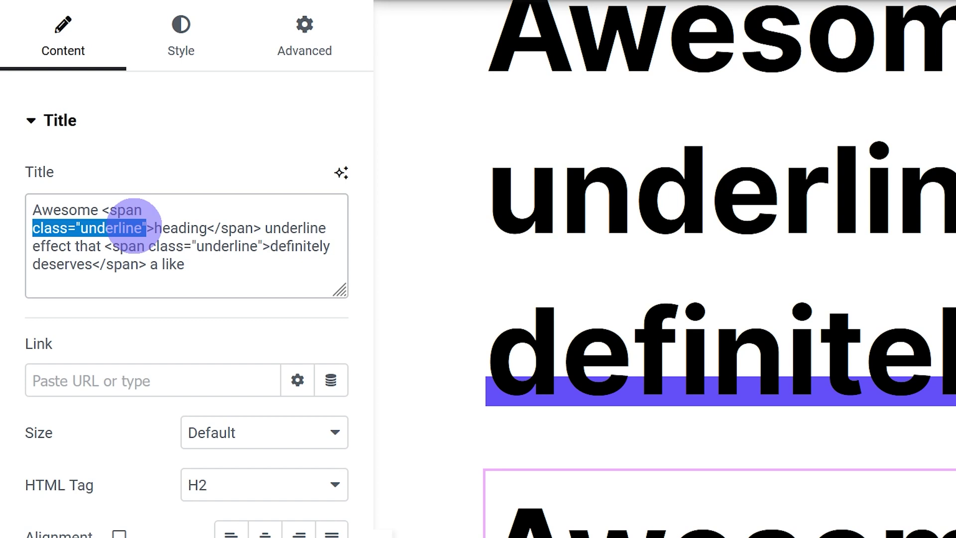
click(120, 246)
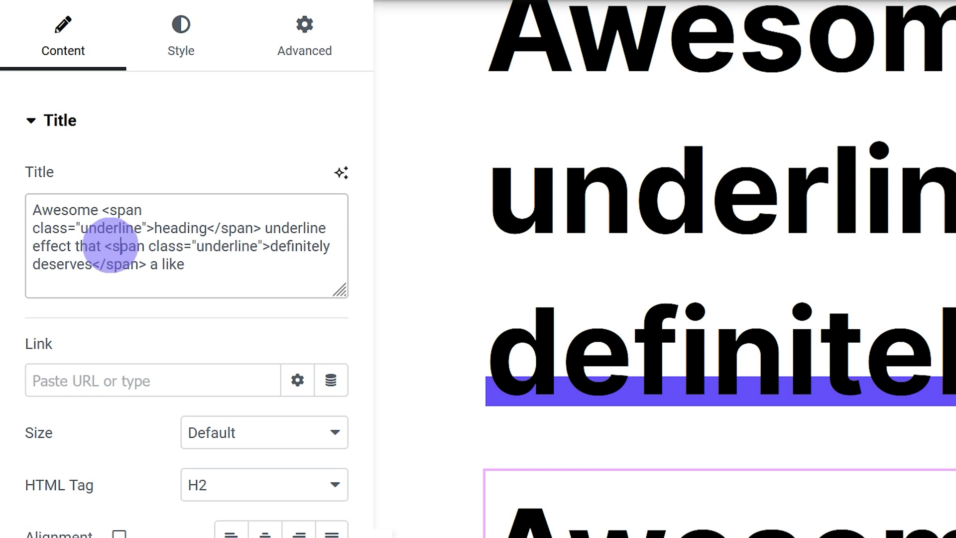
drag(148, 247, 249, 247)
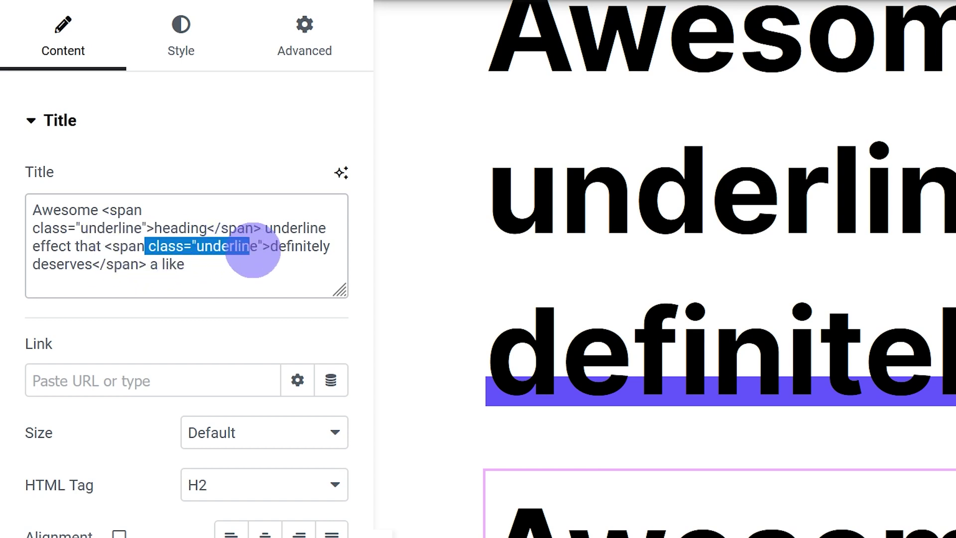
click(249, 247)
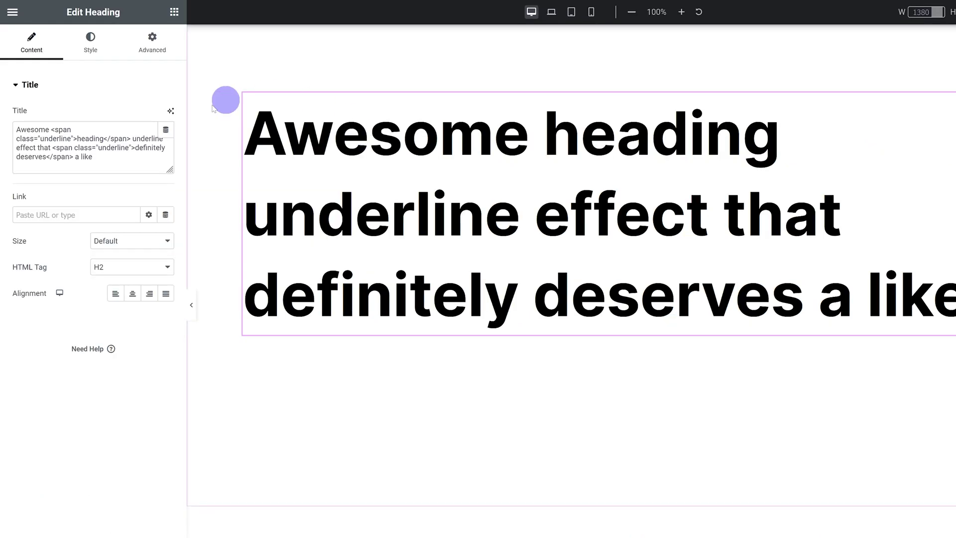
- Paste the .underline rule (0.25em #635bff, skip-ink none, -0.15em offset) into Custom CSS
click(155, 44)
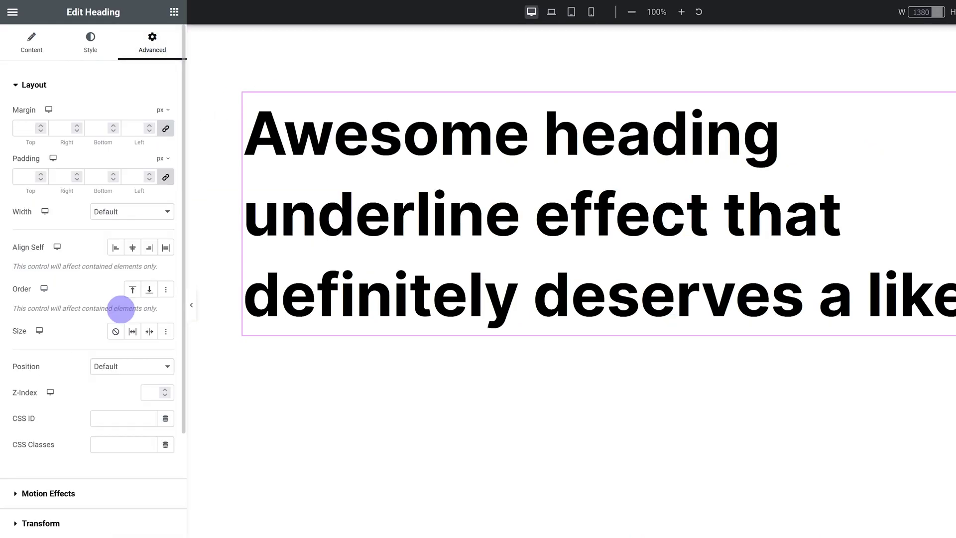
scroll(74, 479, down, 4)
click(73, 500)
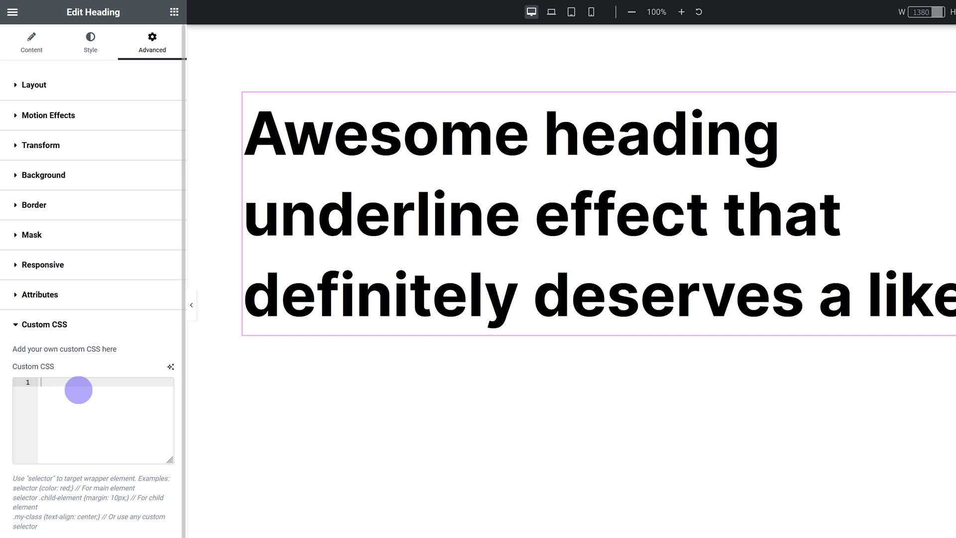
click(79, 390)
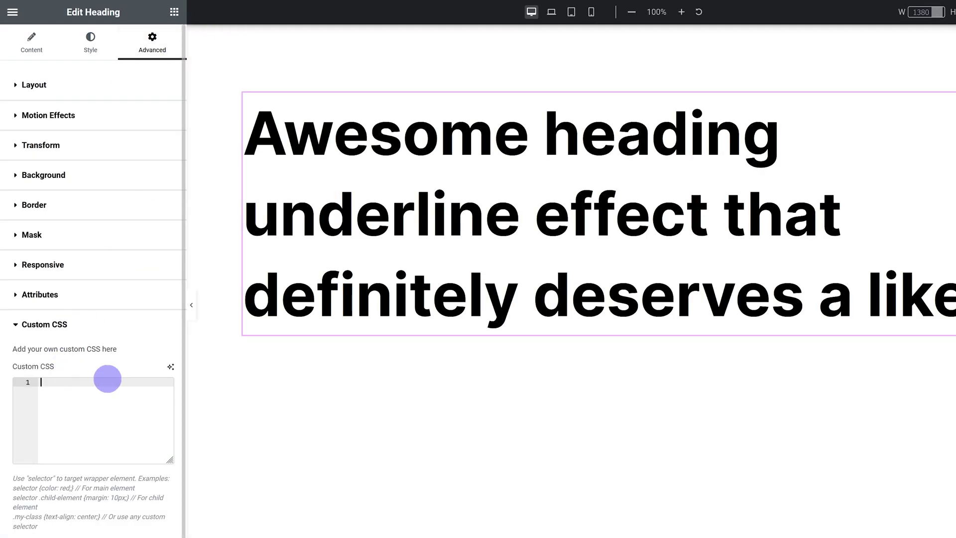
text(.underline {     text-decoration: underline 0.25em #635bff;     text-decoration-skip-ink: none;     text-underline-offset: -0.15em; })
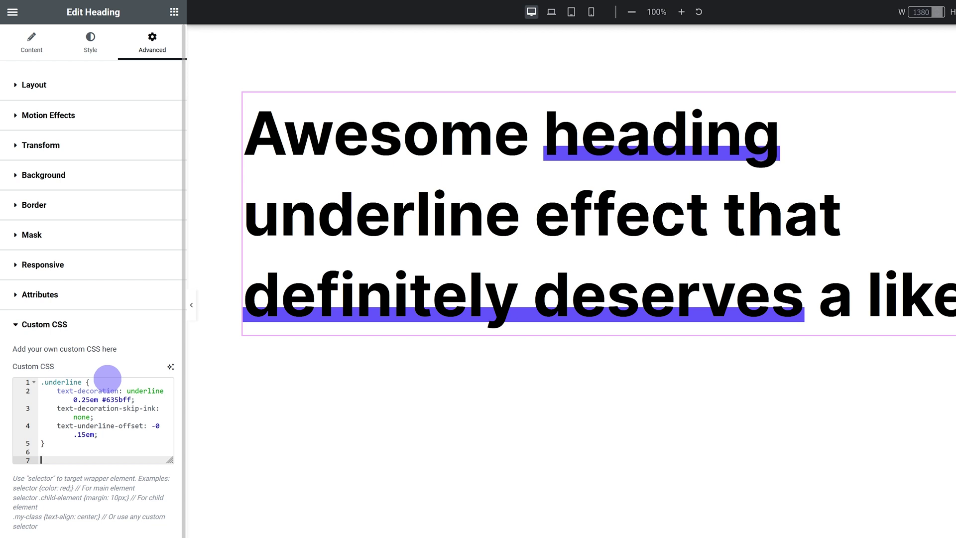
click(107, 378)
key(shift+Home)
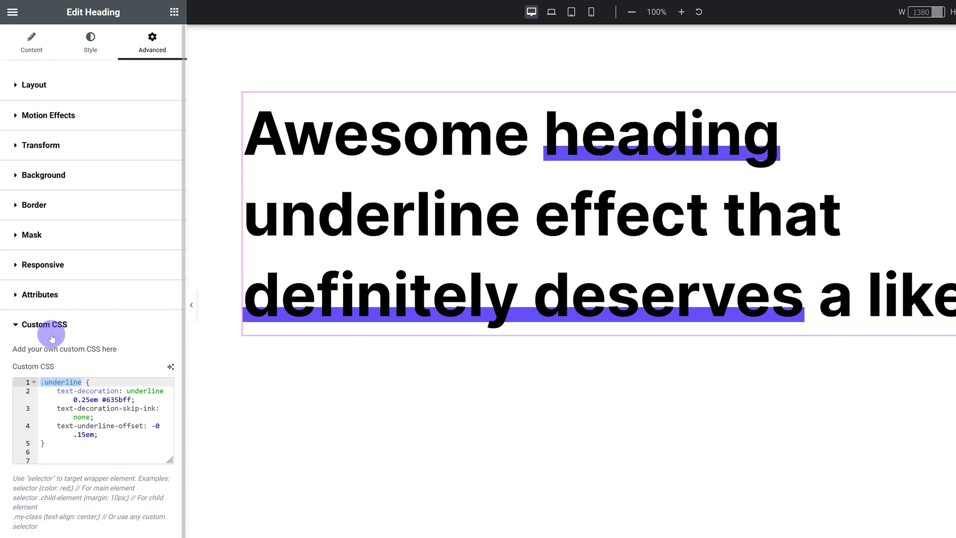
- Recheck the title's span classes, then highlight the #635bff colour value in the CSS
click(33, 45)
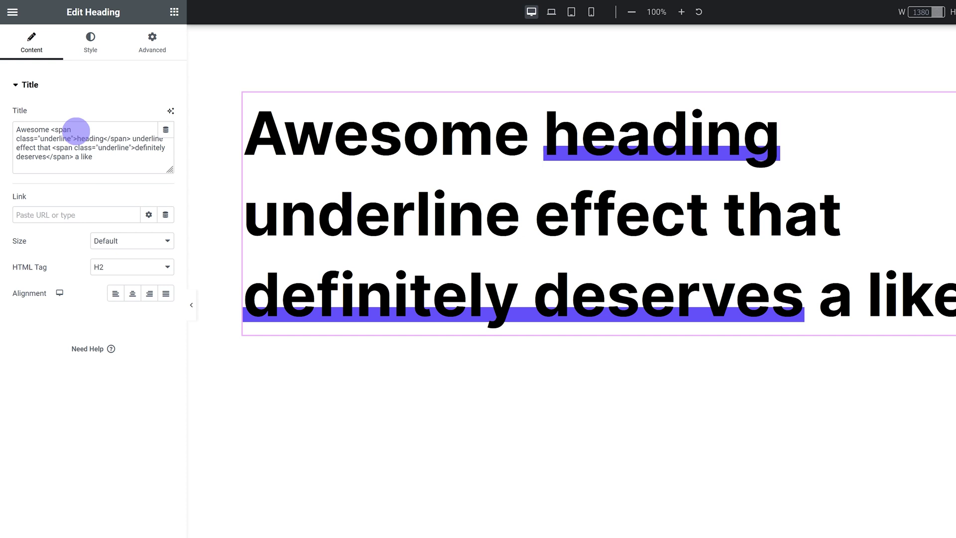
click(152, 43)
scroll(50, 449, down, 4)
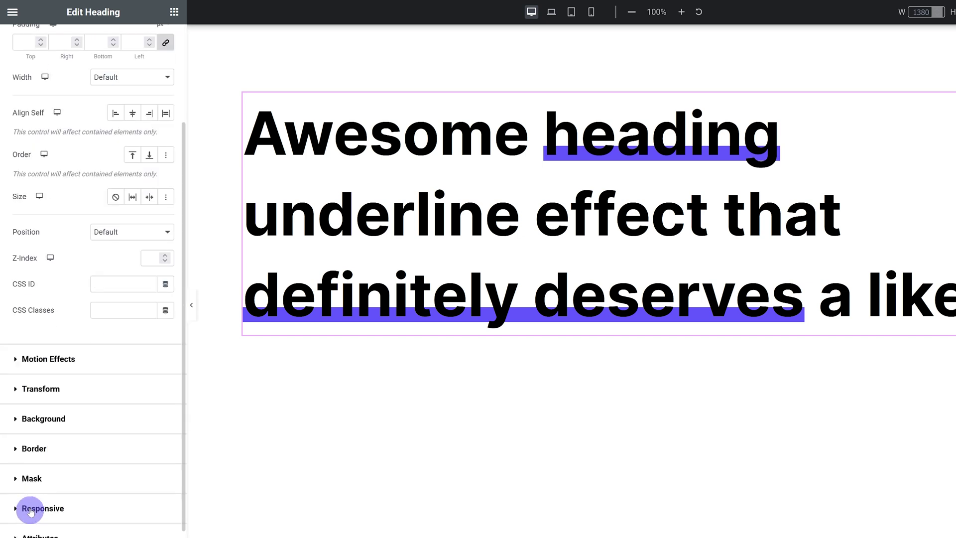
click(59, 498)
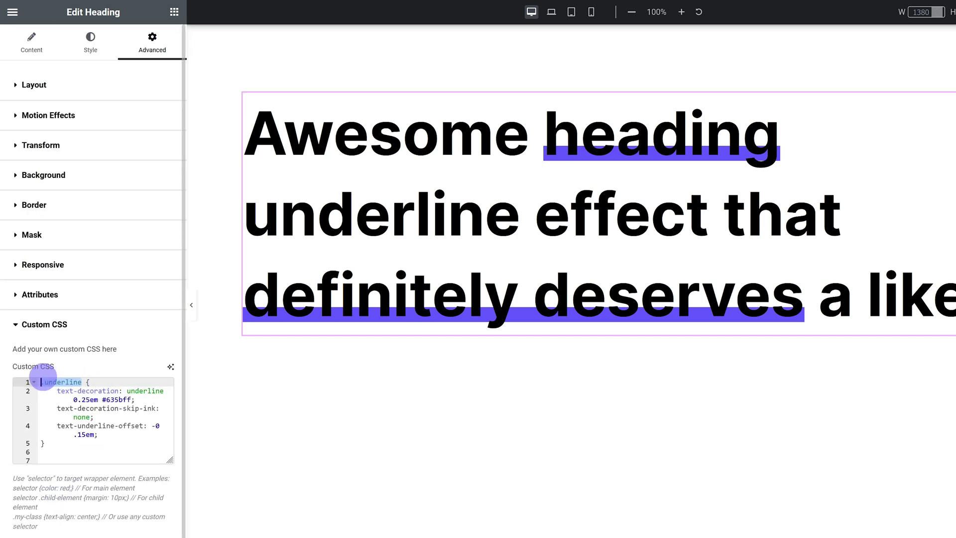
drag(102, 399, 131, 400)
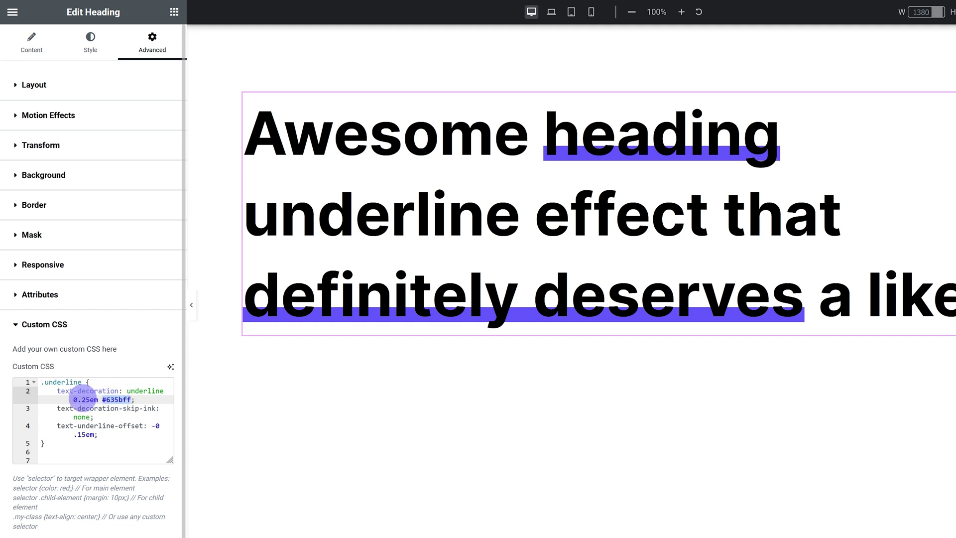
click(72, 402)
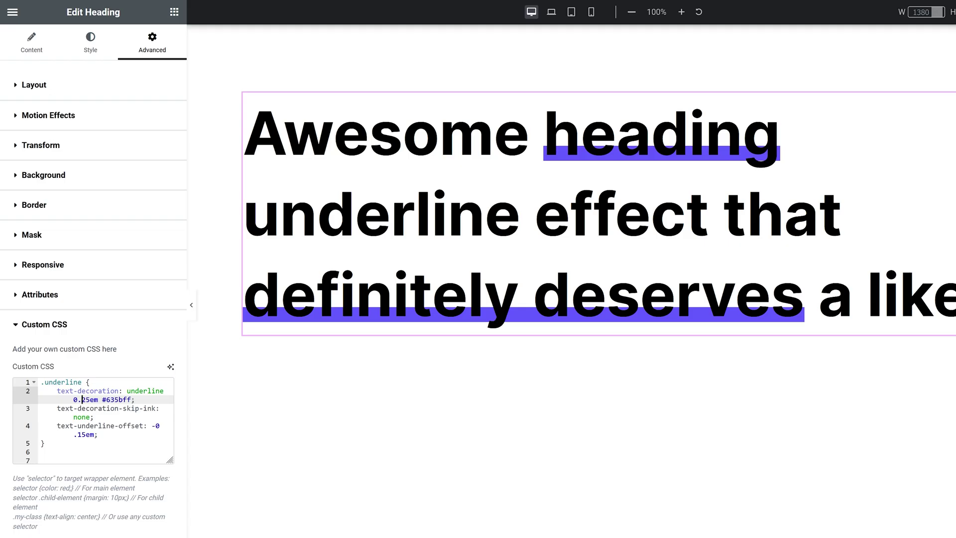
- Set the heading's typography size to 4, then 6 rem
click(90, 43)
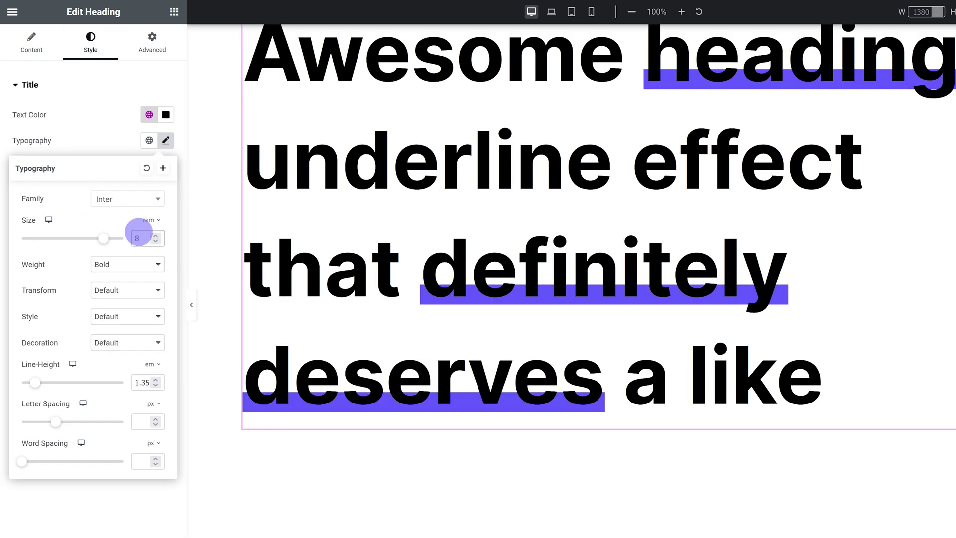
key(BackSpace)
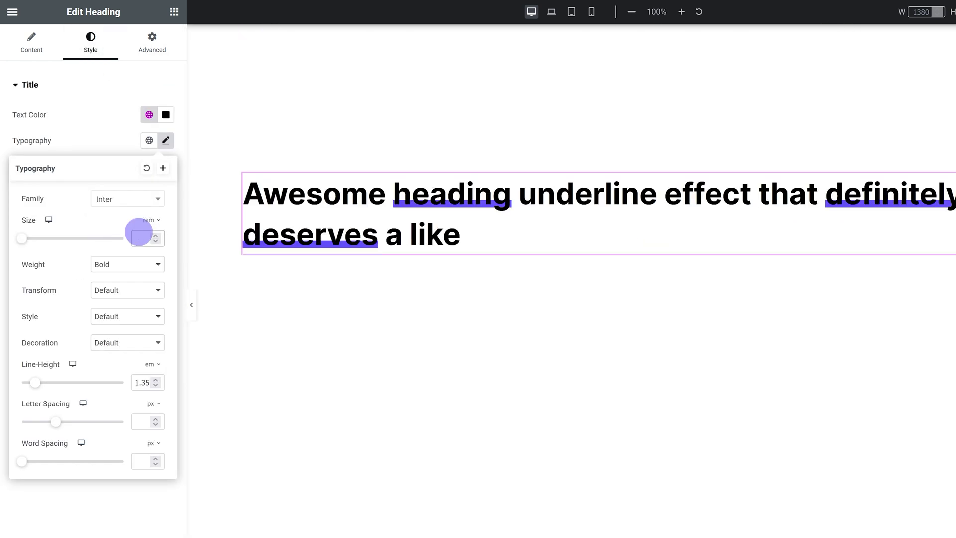
text(4)
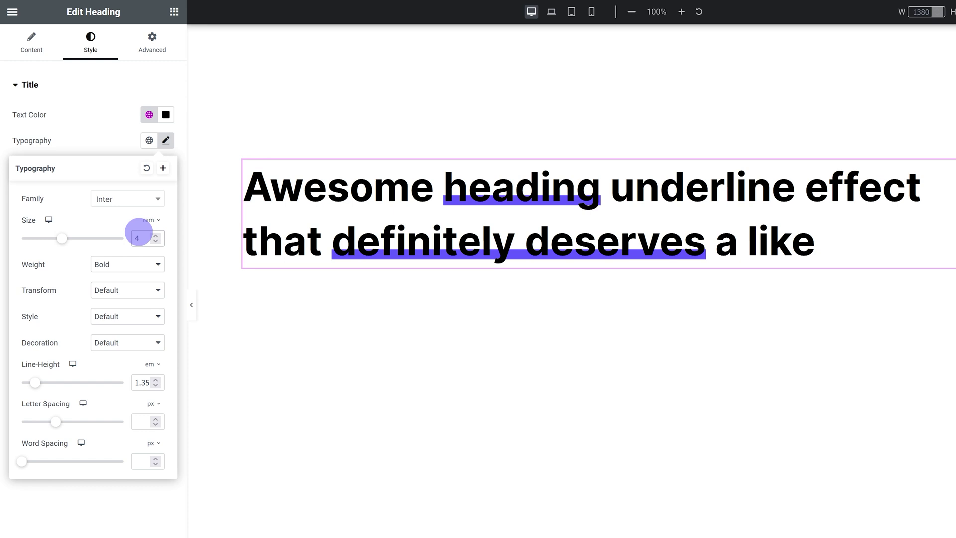
key(BackSpace)
text(6)
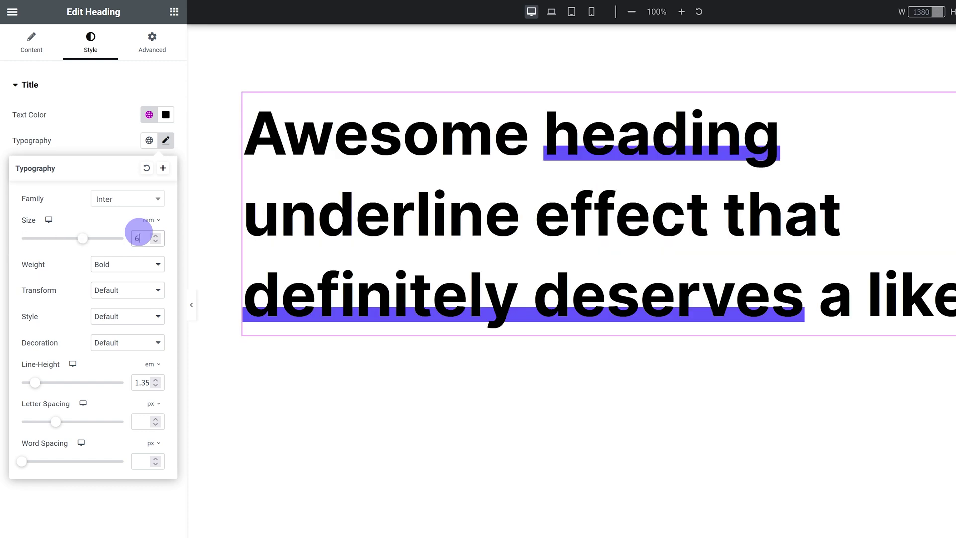
- Reopen the heading's Custom CSS code under Advanced settings
click(152, 43)
scroll(77, 506, down, 5)
click(76, 495)
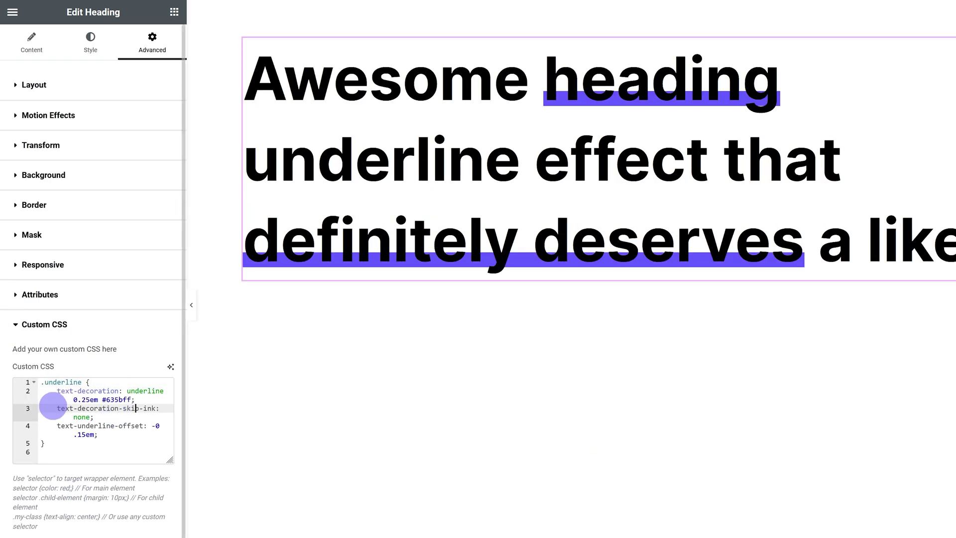
- Retype the minus on the -0.15em offset and raise the underline thickness to 0.725em
click(78, 435)
click(155, 431)
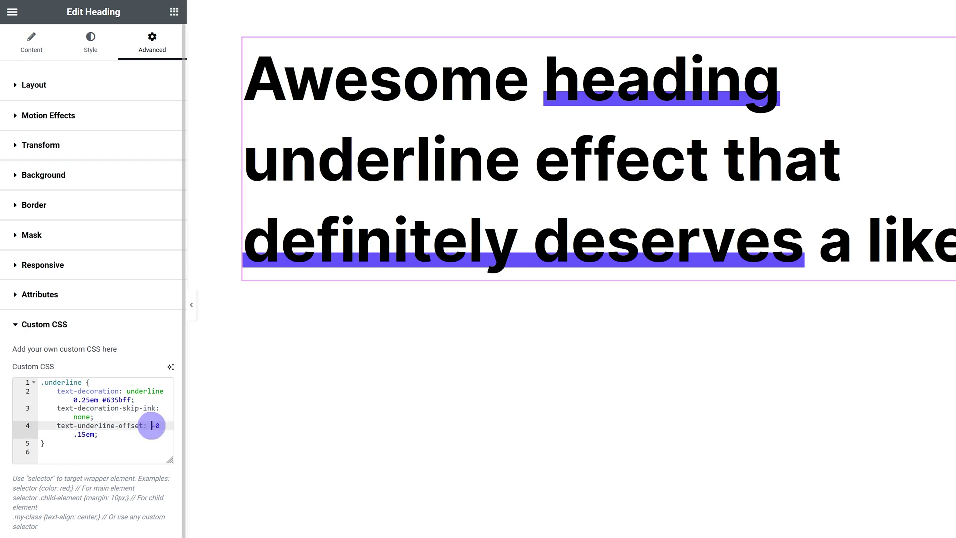
key(BackSpace)
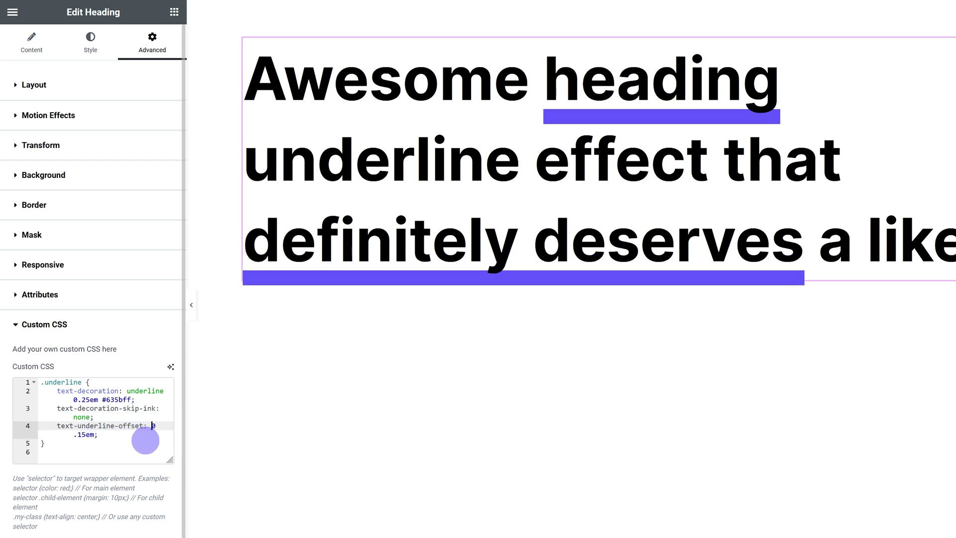
text(-)
click(80, 434)
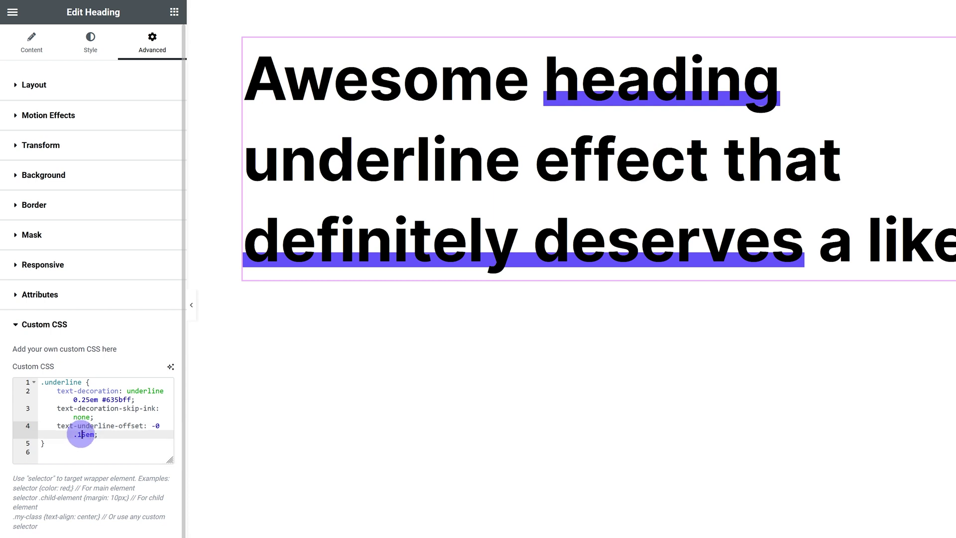
key(Up)
key(Up)
key(Up)
key(Up)
text(7)
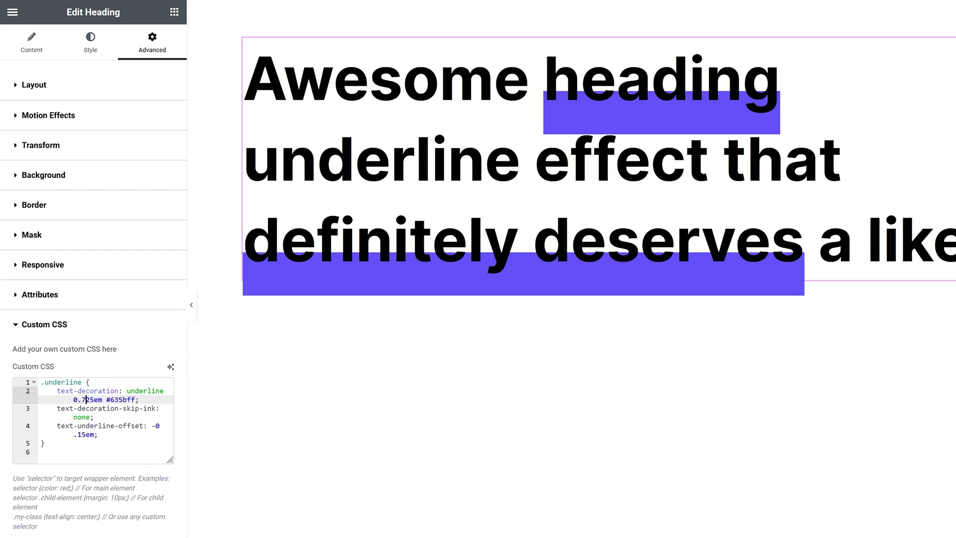
triple_click(143, 409)
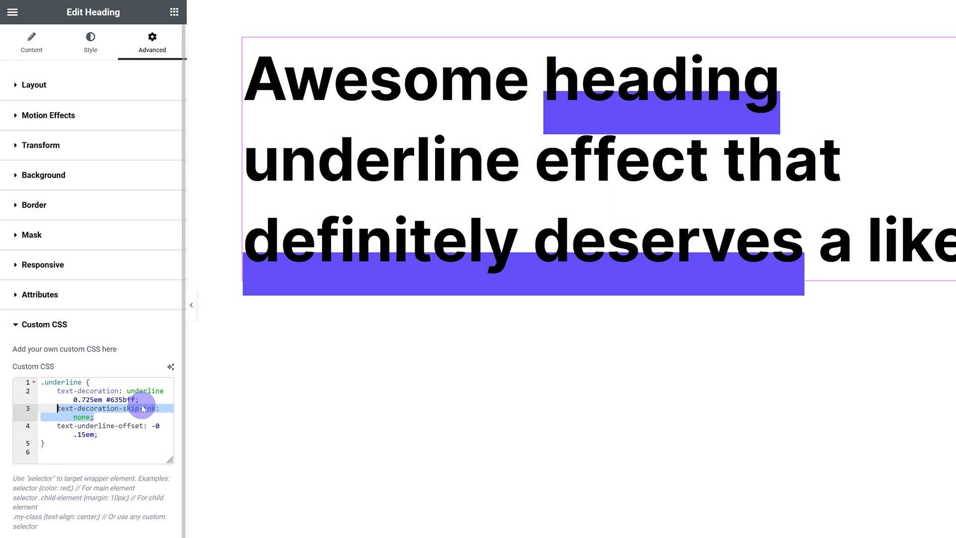
- Delete the skip-ink and offset lines, then undo to compare the underline look
scroll(502, 273, down, 3)
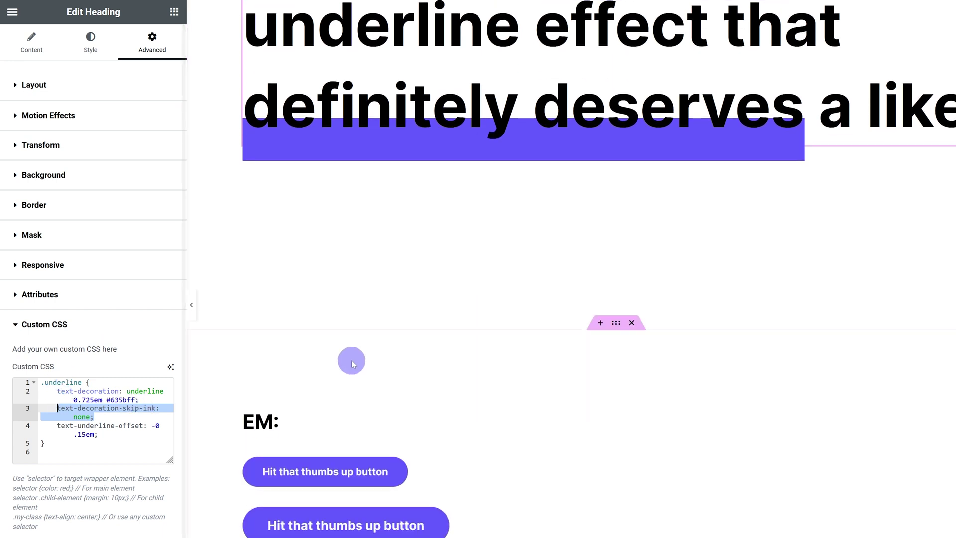
scroll(468, 187, up, 2)
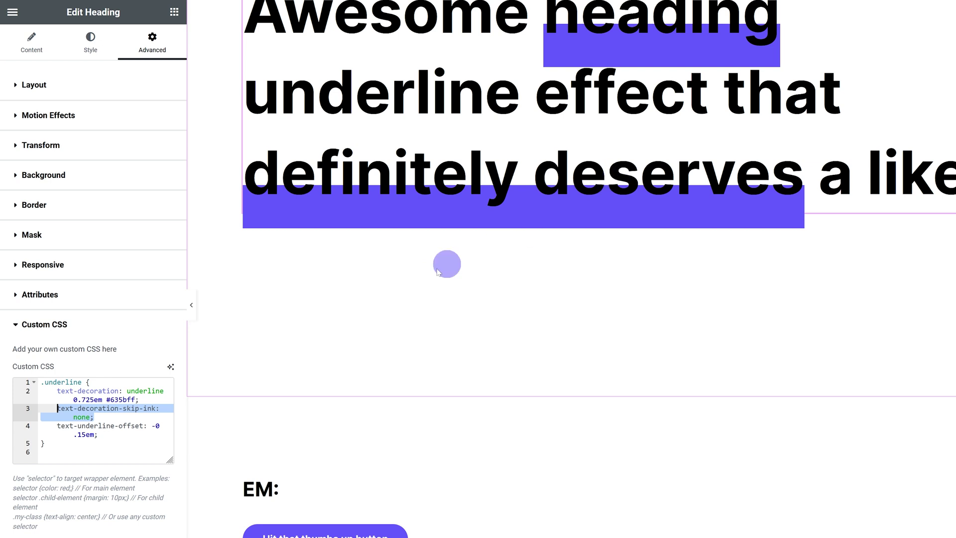
drag(98, 434, 52, 412)
key(BackSpace)
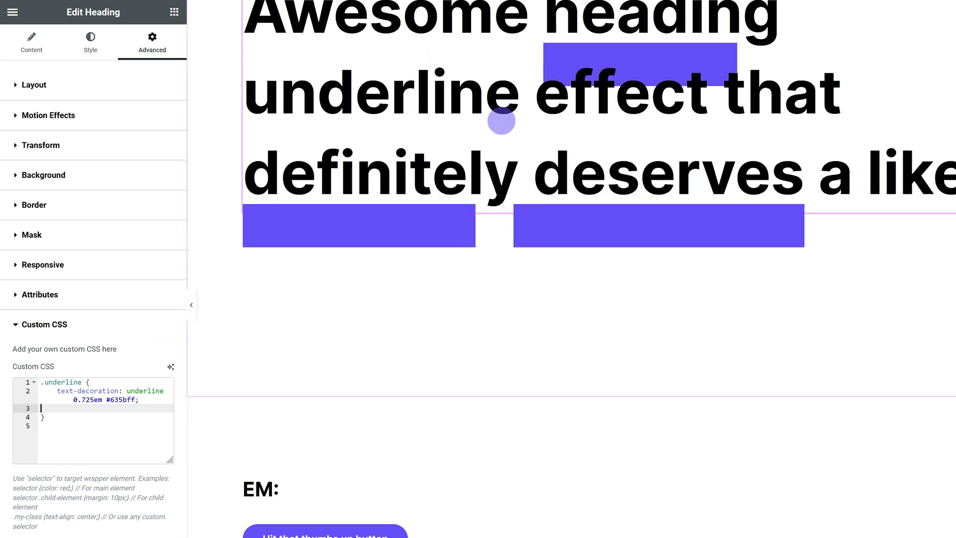
key(ctrl+z)
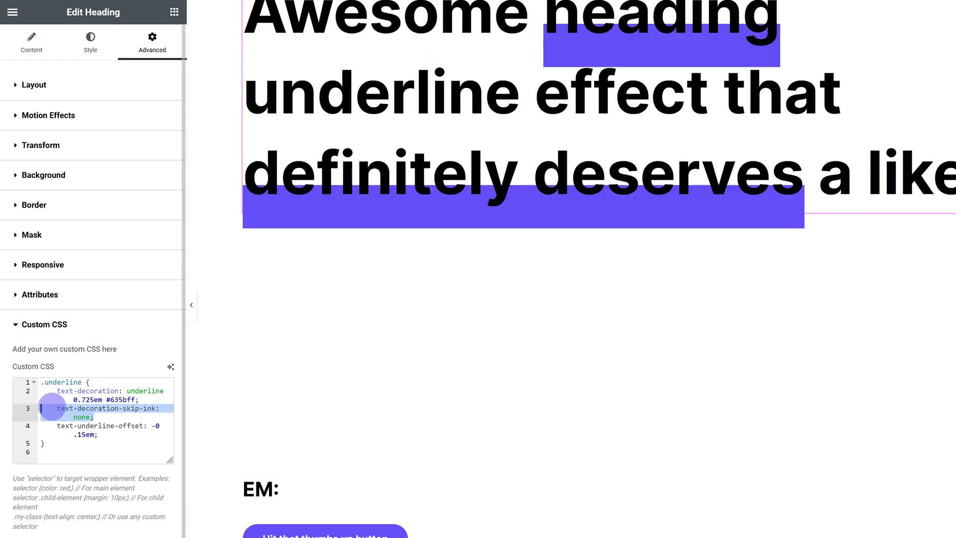
click(51, 408)
key(BackSpace)
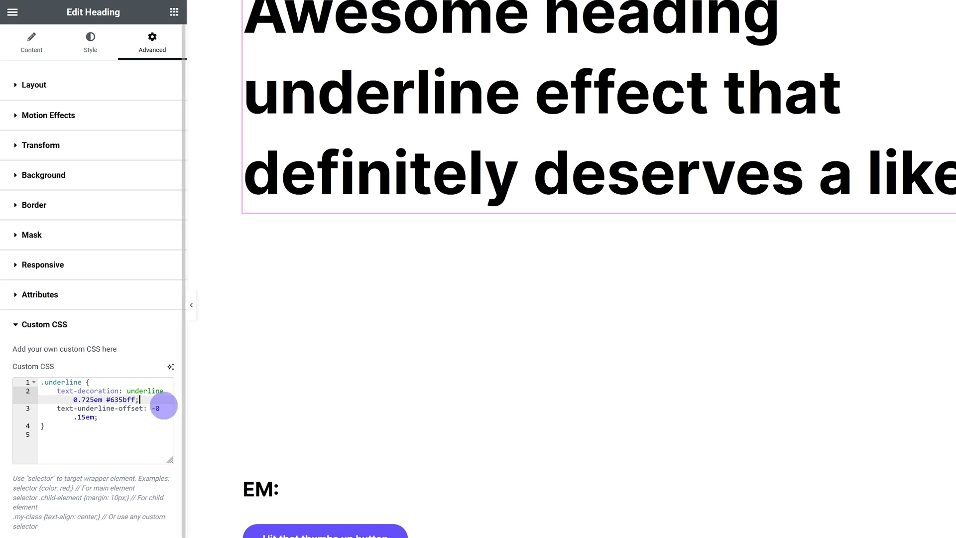
- Toggle the skip-ink rule with undo/redo, then delete the skip-ink and offset lines for good
scroll(337, 376, up, 3)
key(ctrl+z)
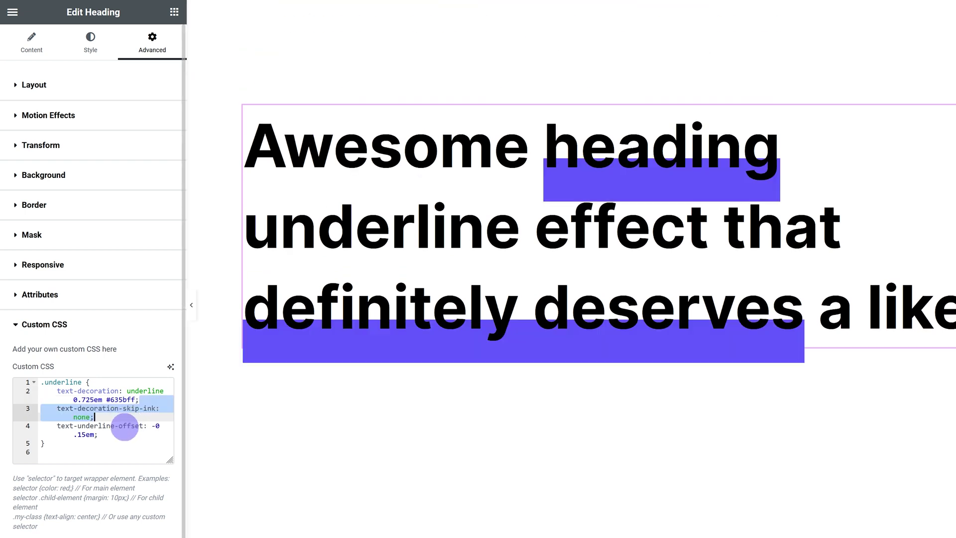
key(ctrl+z)
key(ctrl+shift+z)
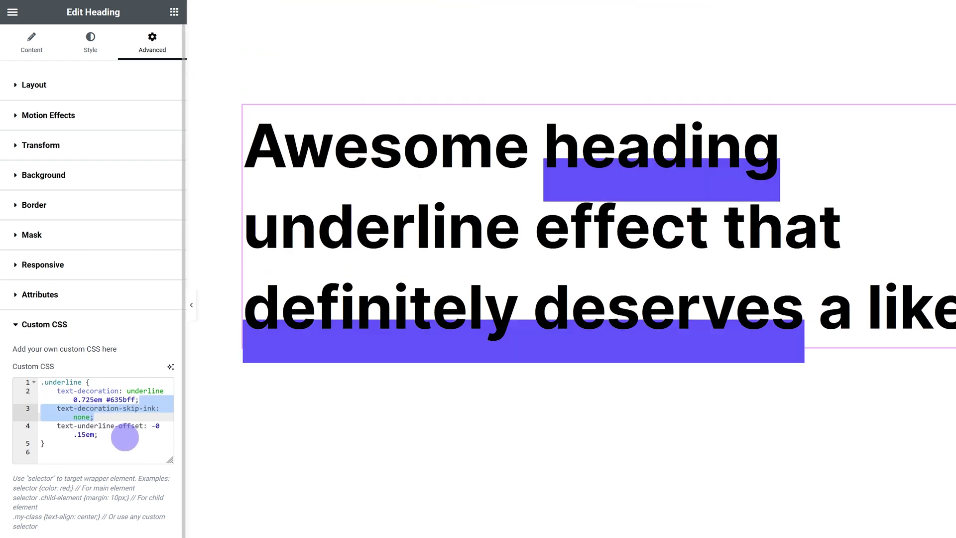
click(124, 437)
drag(100, 429, 43, 410)
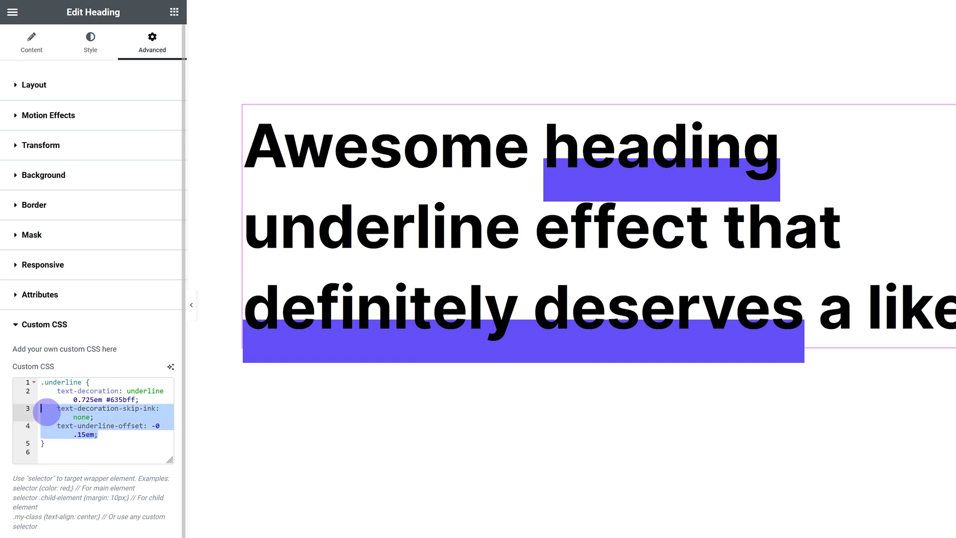
key(BackSpace)
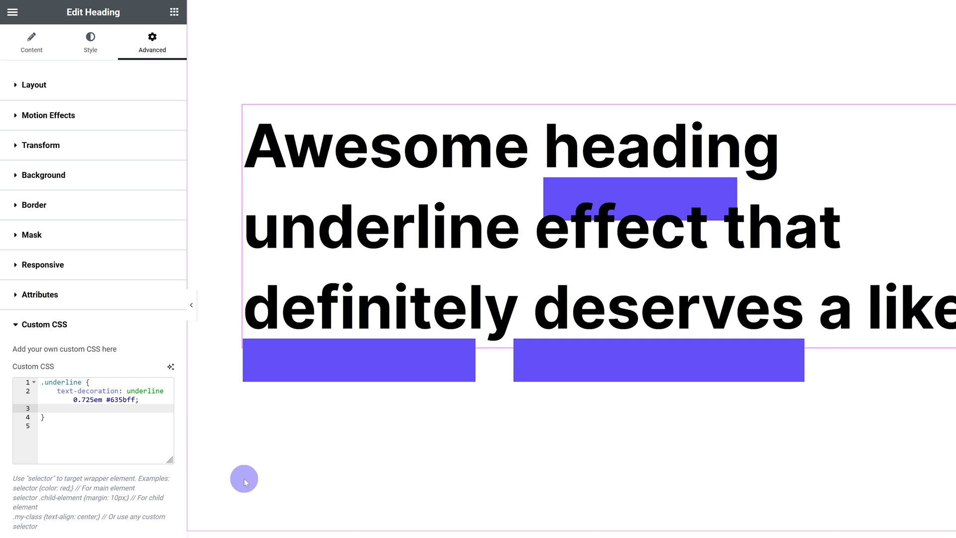
- Review the title's span markup, then show the restored 0.25em, -0.15em offset .underline CSS
click(390, 194)
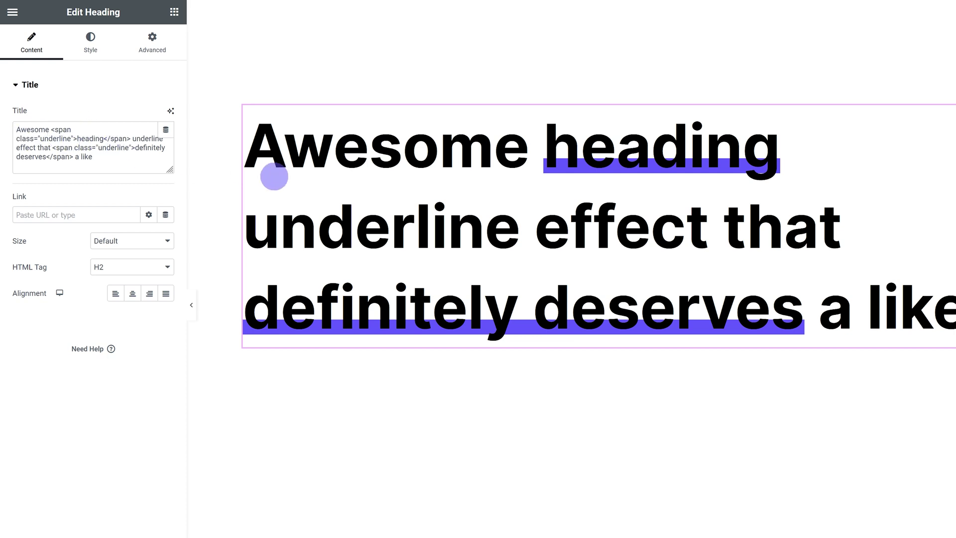
click(157, 55)
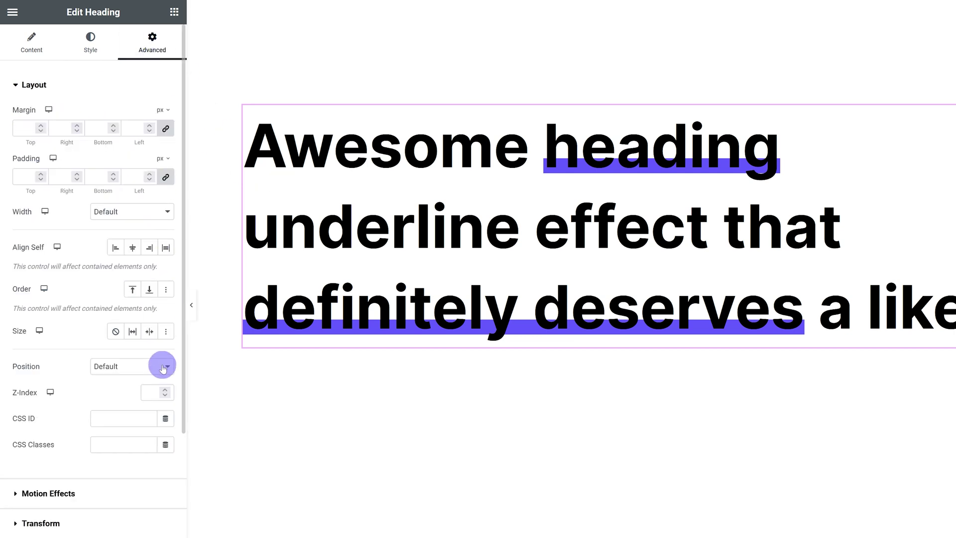
scroll(160, 363, down, 4)
click(67, 500)
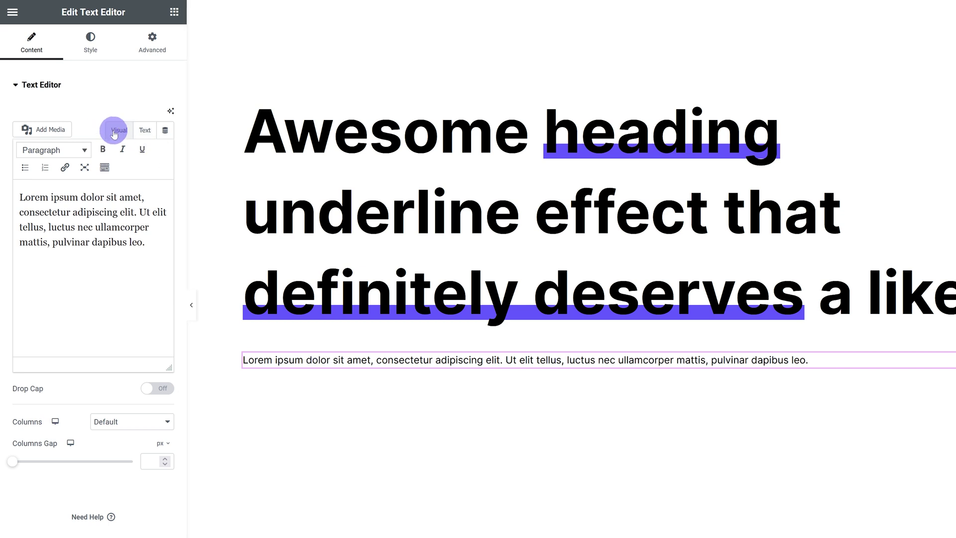
- Switch the Lorem ipsum text widget's editor from Visual to raw HTML Text view
click(146, 131)
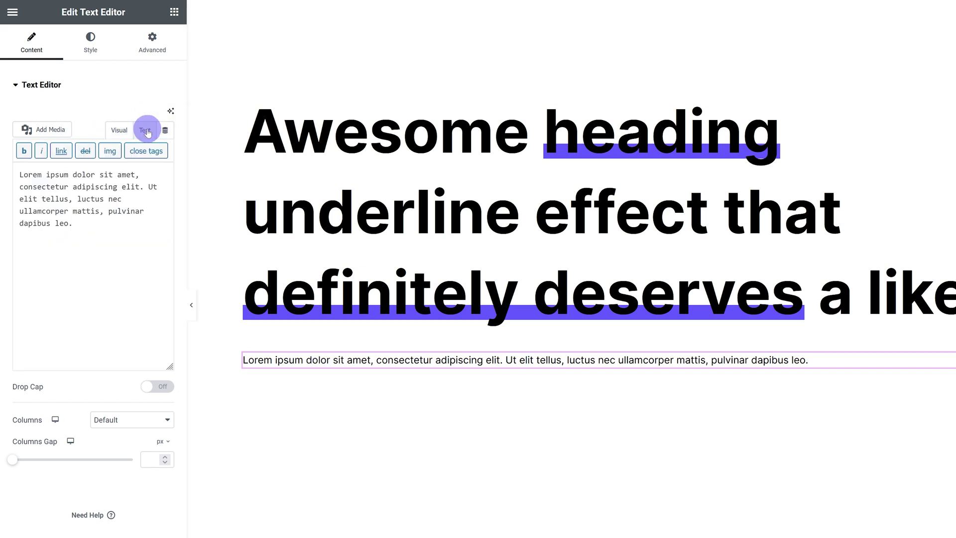